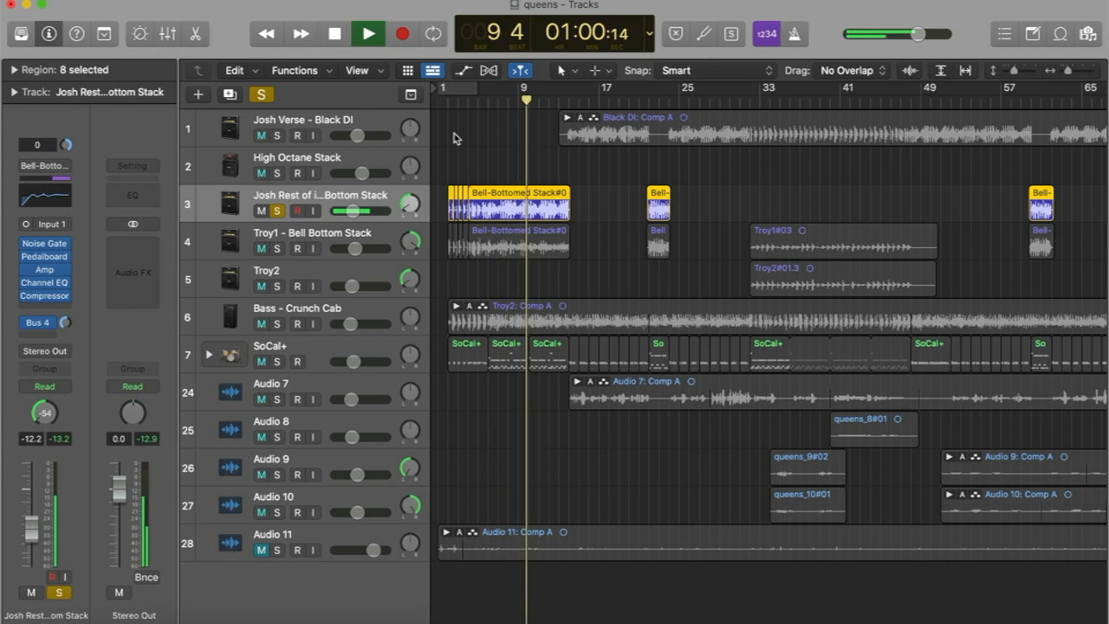
Stop playback, take the solo off track 3, and mute the Audio 7, Audio 8, Audio 9 and Audio 10 tracks.
{"action": "key", "text": "space"}
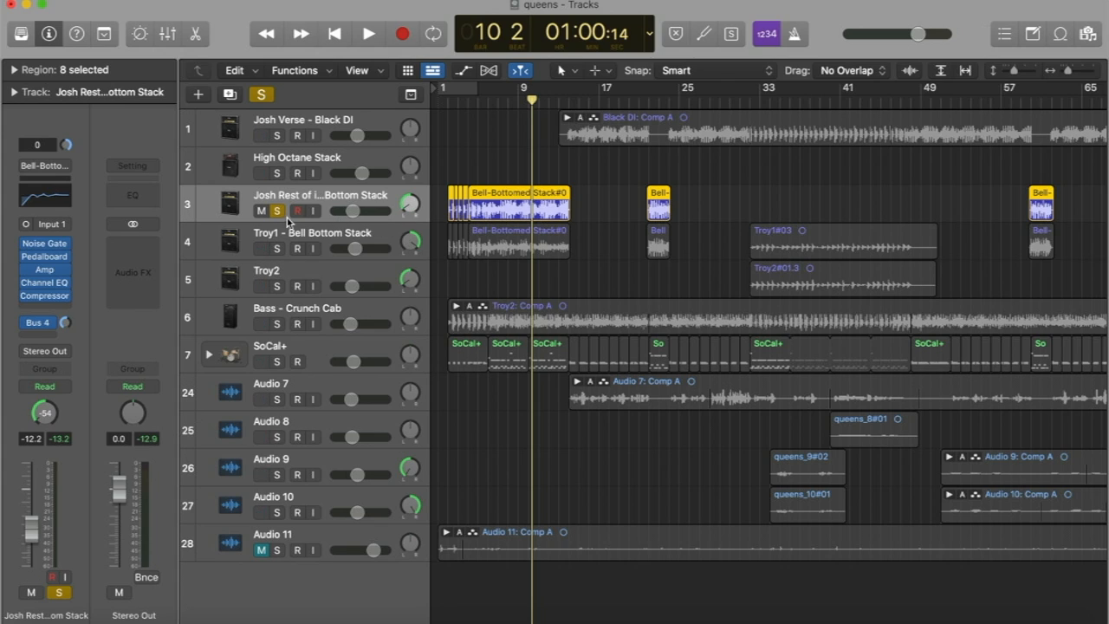
{"action": "left_click", "coordinate": [277, 212]}
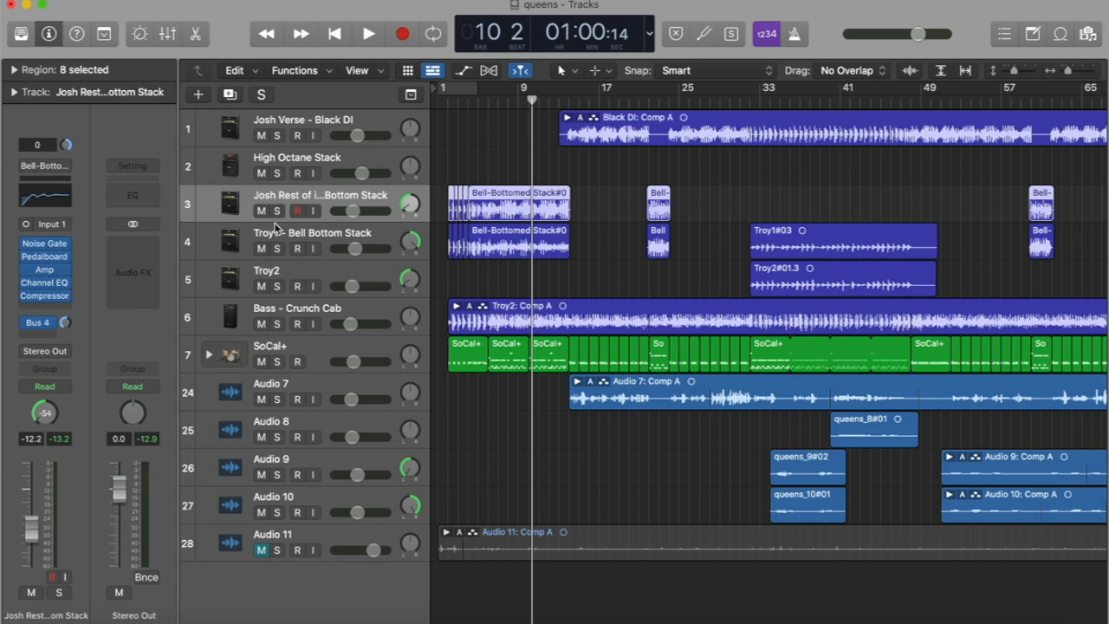
{"action": "left_click", "coordinate": [260, 401]}
{"action": "left_click", "coordinate": [261, 437]}
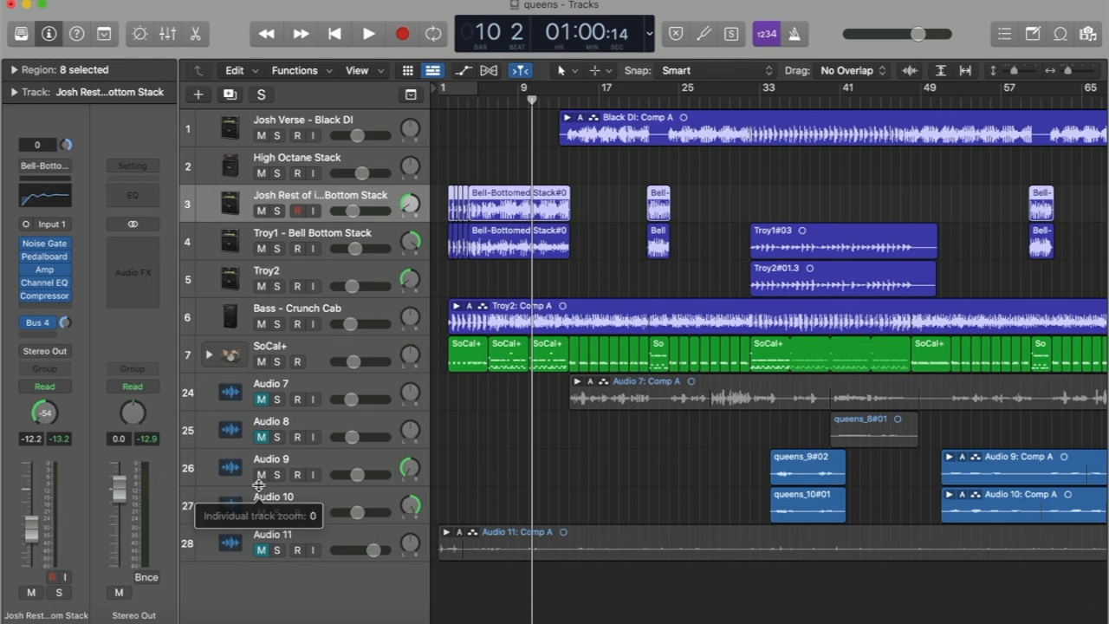
{"action": "left_click", "coordinate": [262, 475]}
{"action": "left_click", "coordinate": [261, 512]}
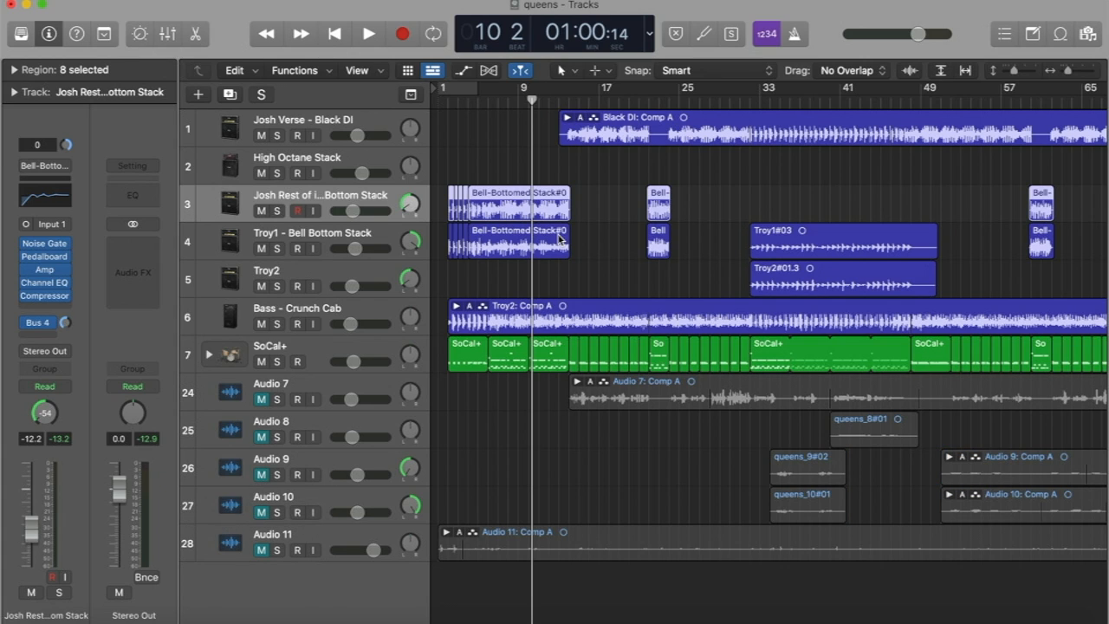
Show the sound library and look through the Distorted Guitar patches around Bell-Bottomed Stack for track 3.
{"action": "key", "text": "y"}
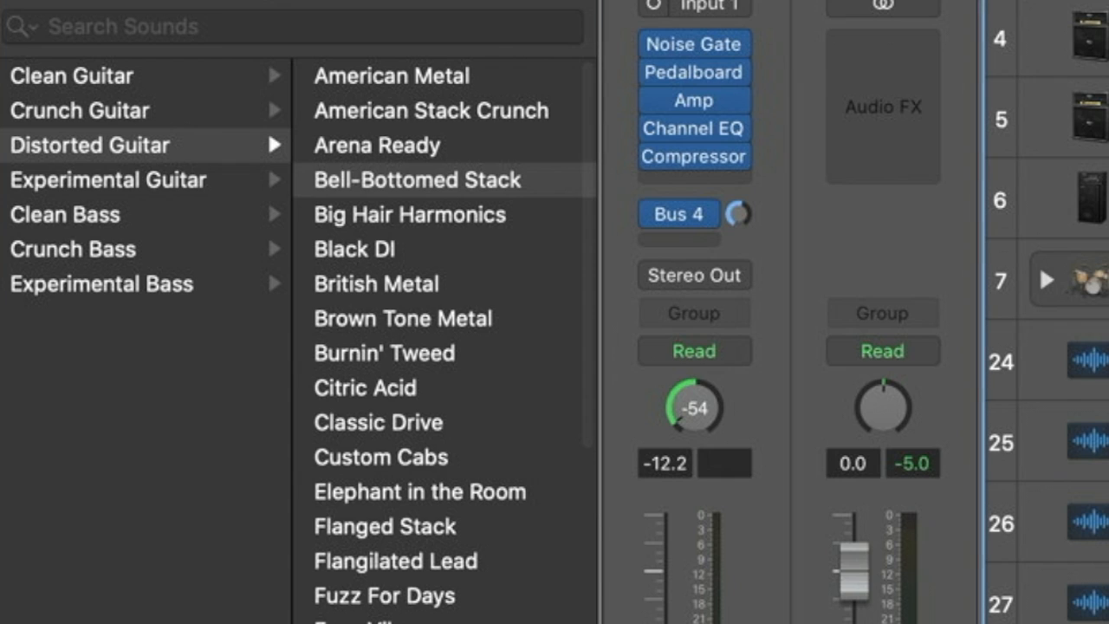
{"action": "key", "text": "Down"}
{"action": "key", "text": "Down"}
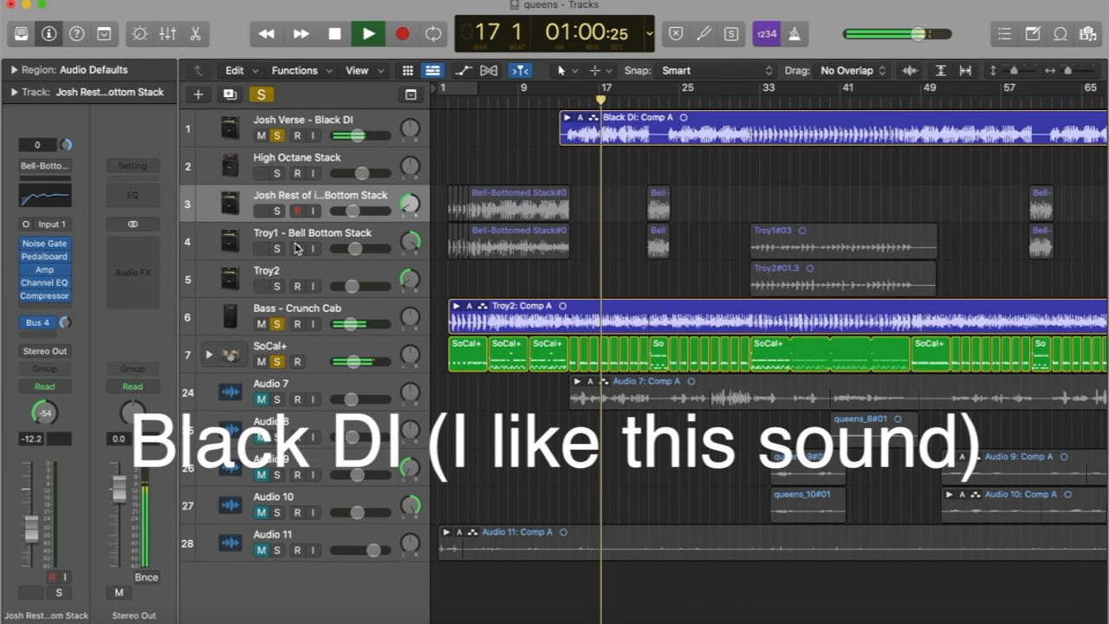
Add guitar tracks 3 and 4 to the solo during playback, listen through to bar 23, and stop.
{"action": "left_click", "coordinate": [277, 211]}
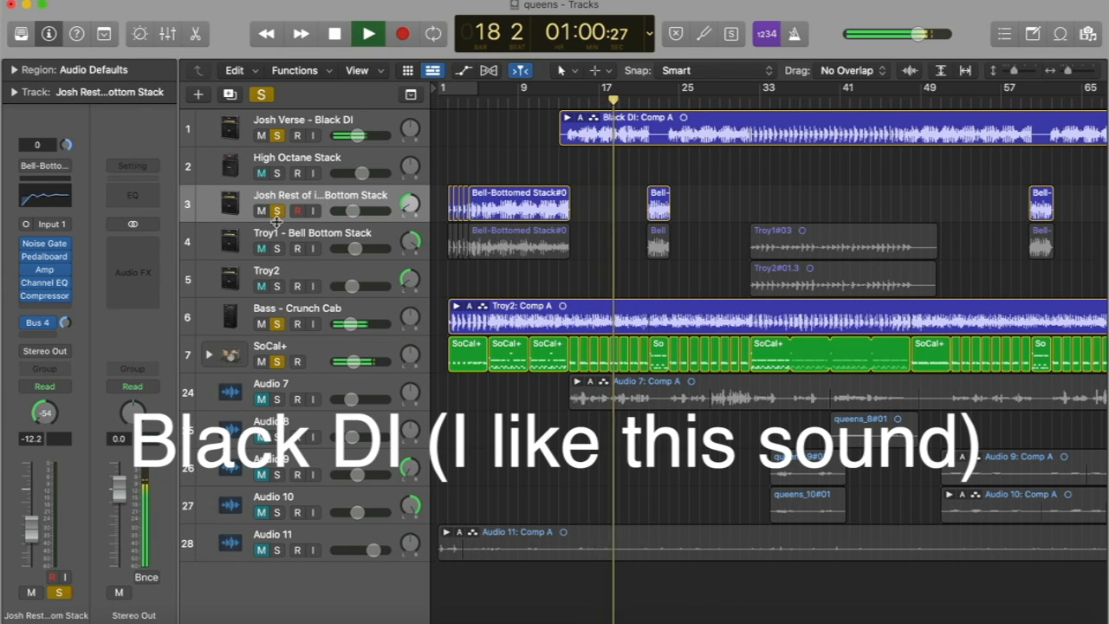
{"action": "left_click", "coordinate": [277, 248]}
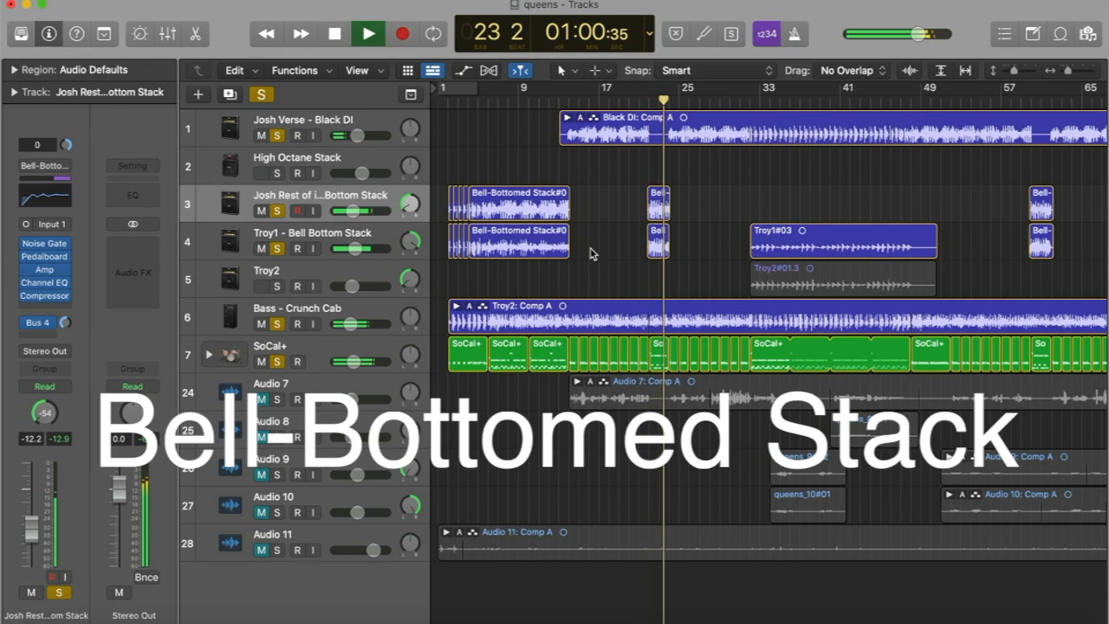
{"action": "key", "text": "space"}
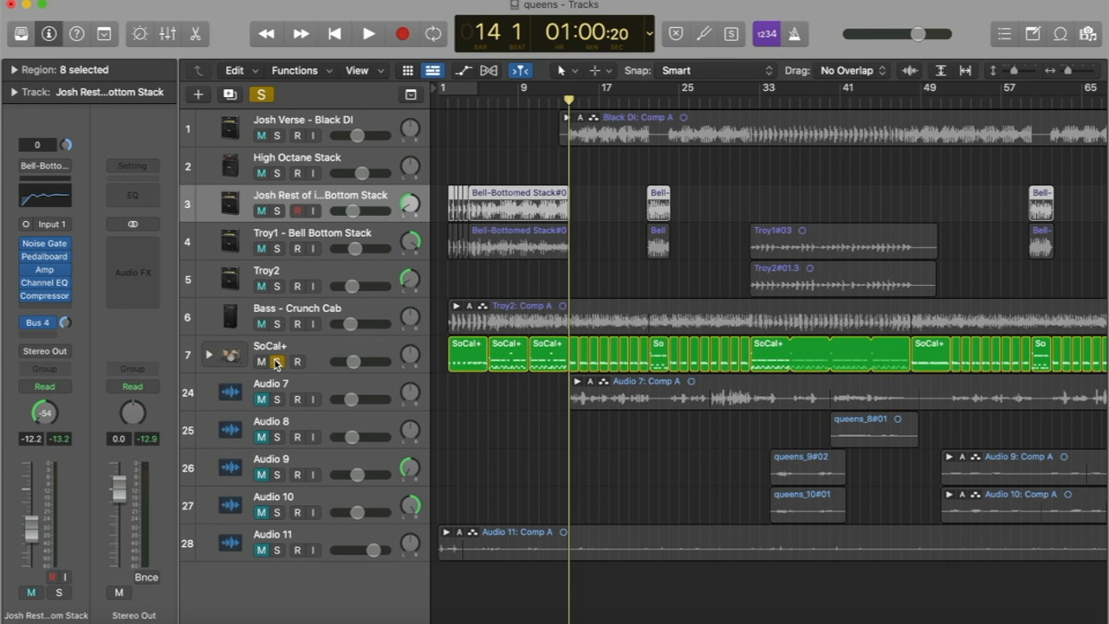
Play the SoCal+ drum track in solo and add the Bass - Crunch Cab track to the solo.
{"action": "left_click", "coordinate": [275, 362]}
{"action": "key", "text": "space"}
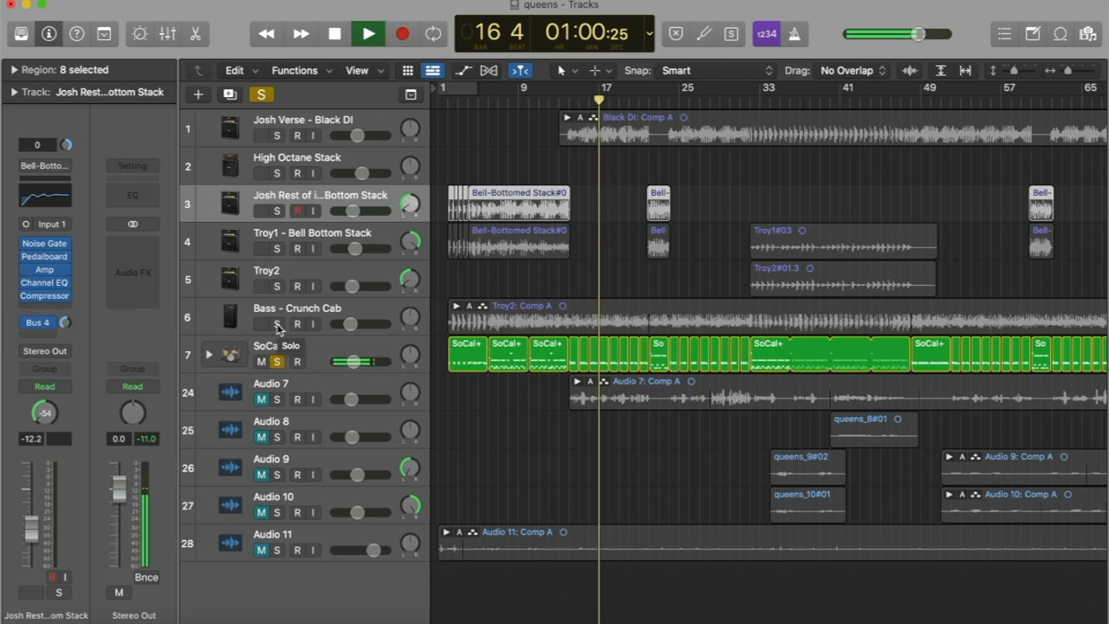
{"action": "left_click", "coordinate": [277, 324]}
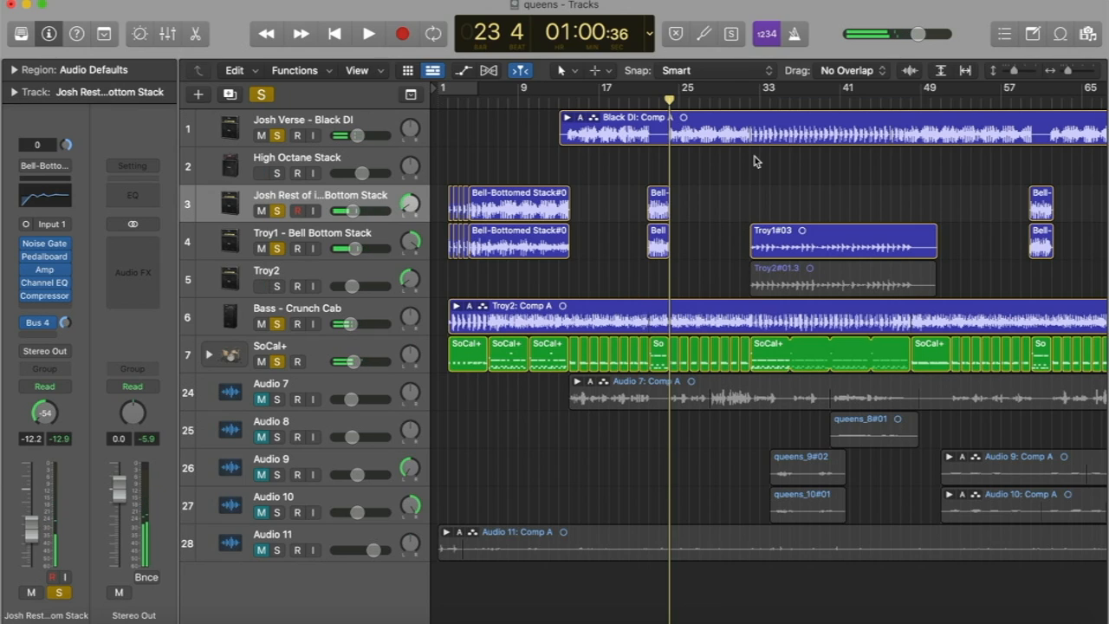
Move the playhead to bar 32, take guitar tracks 1 to 5 out of solo, and play only bass and drums.
{"action": "left_click", "coordinate": [751, 101]}
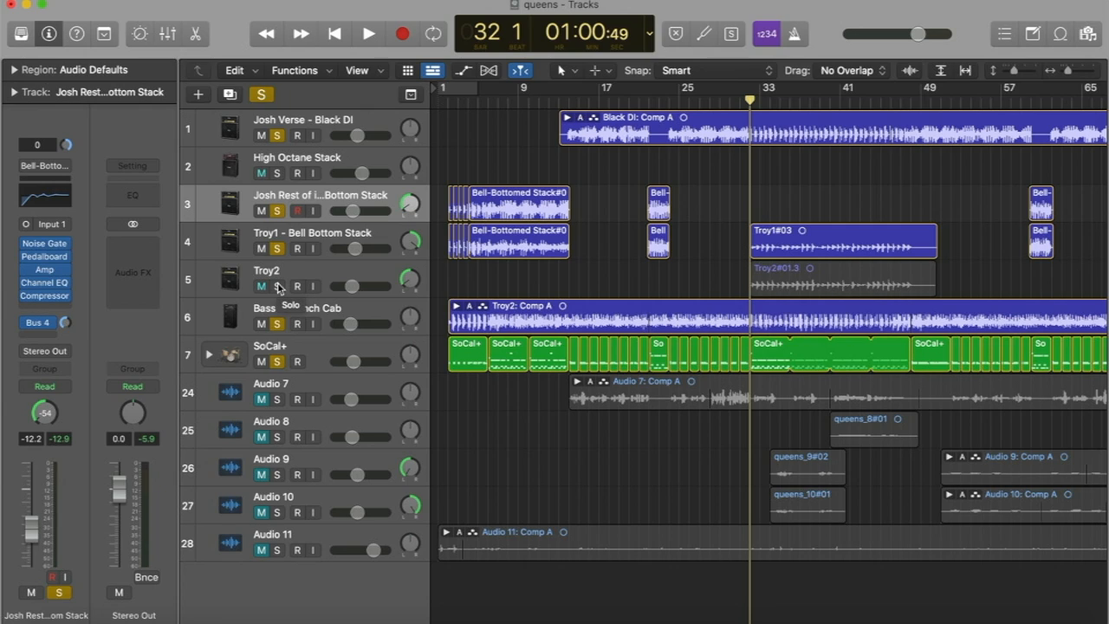
{"action": "left_click", "coordinate": [277, 286]}
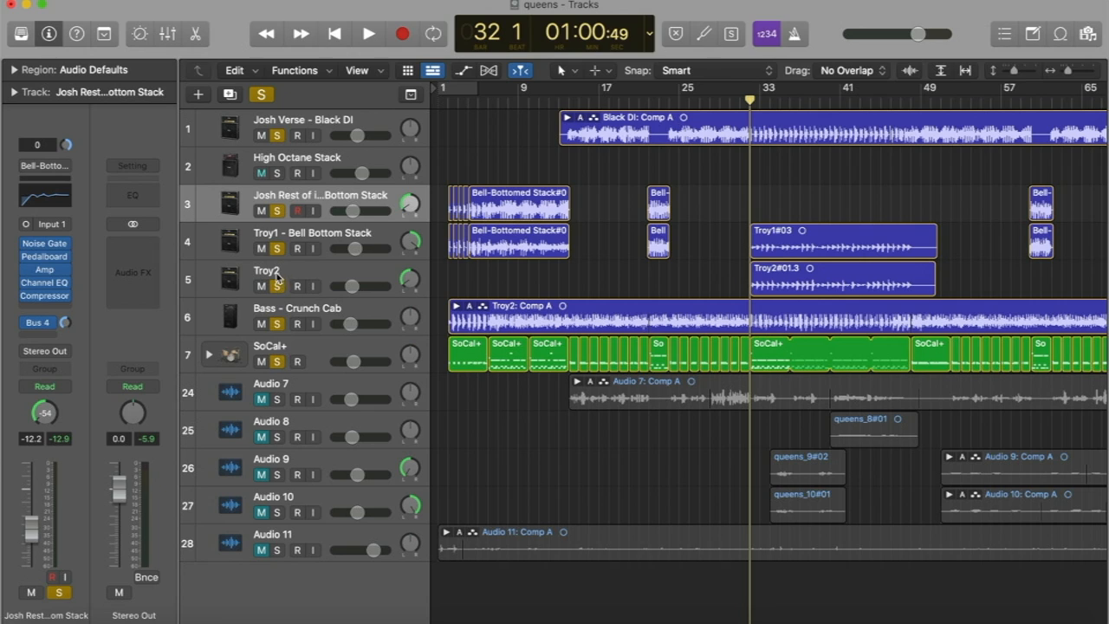
{"action": "left_click_drag", "start_coordinate": [277, 285], "coordinate": [277, 135]}
{"action": "key", "text": "space"}
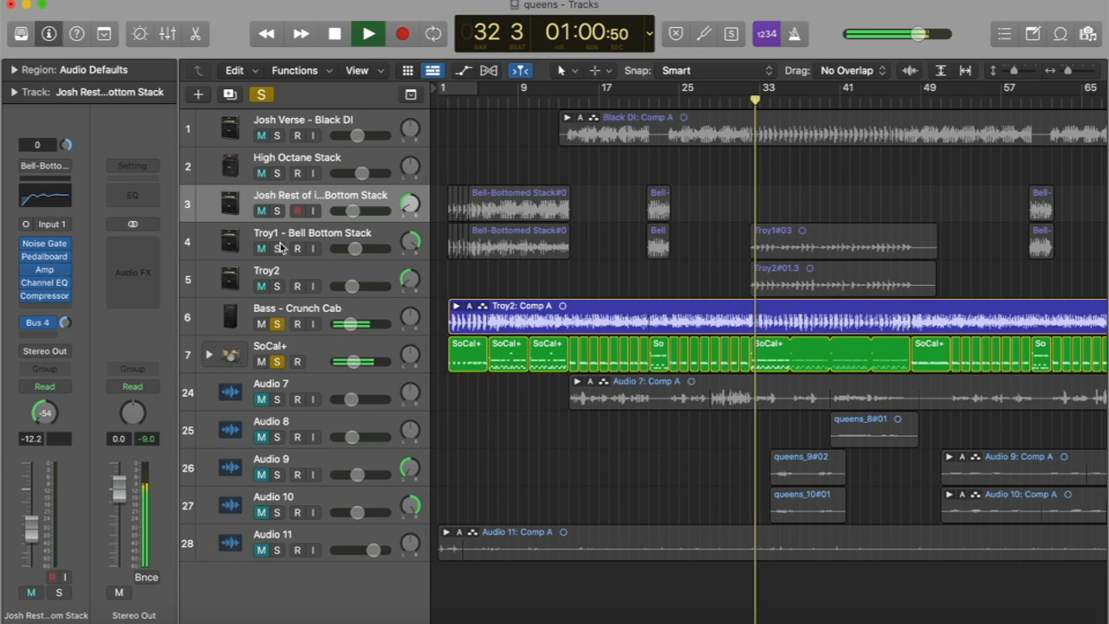
Bring guitar tracks 1, 4 and 5 into the solo one by one during playback, and stop at bar 44.
{"action": "left_click", "coordinate": [277, 136]}
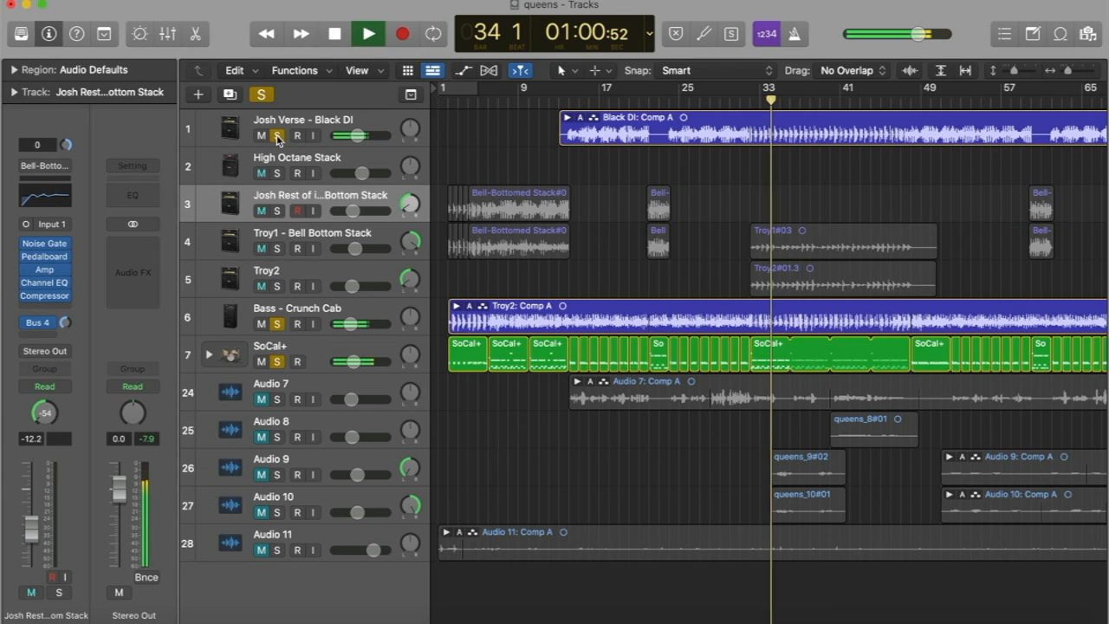
{"action": "left_click", "coordinate": [277, 248]}
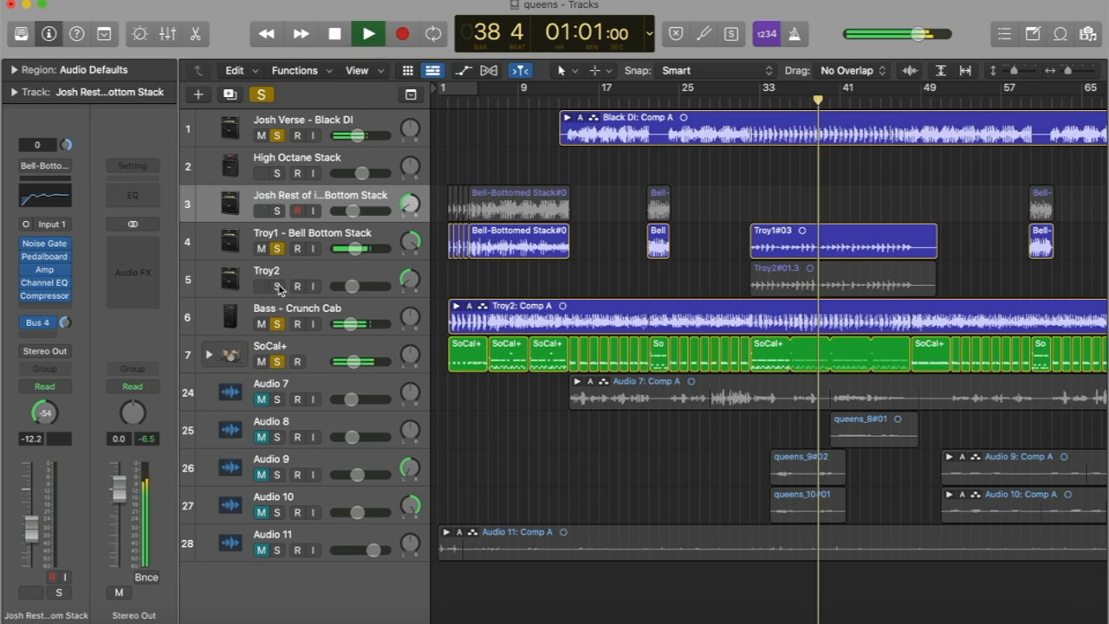
{"action": "left_click", "coordinate": [277, 287]}
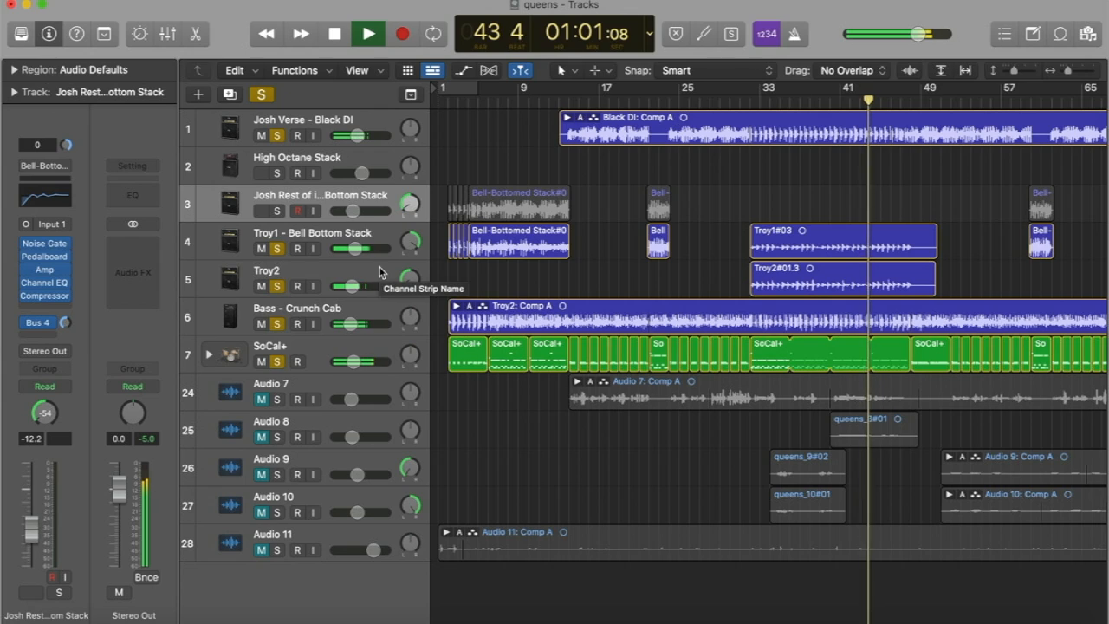
{"action": "key", "text": "space"}
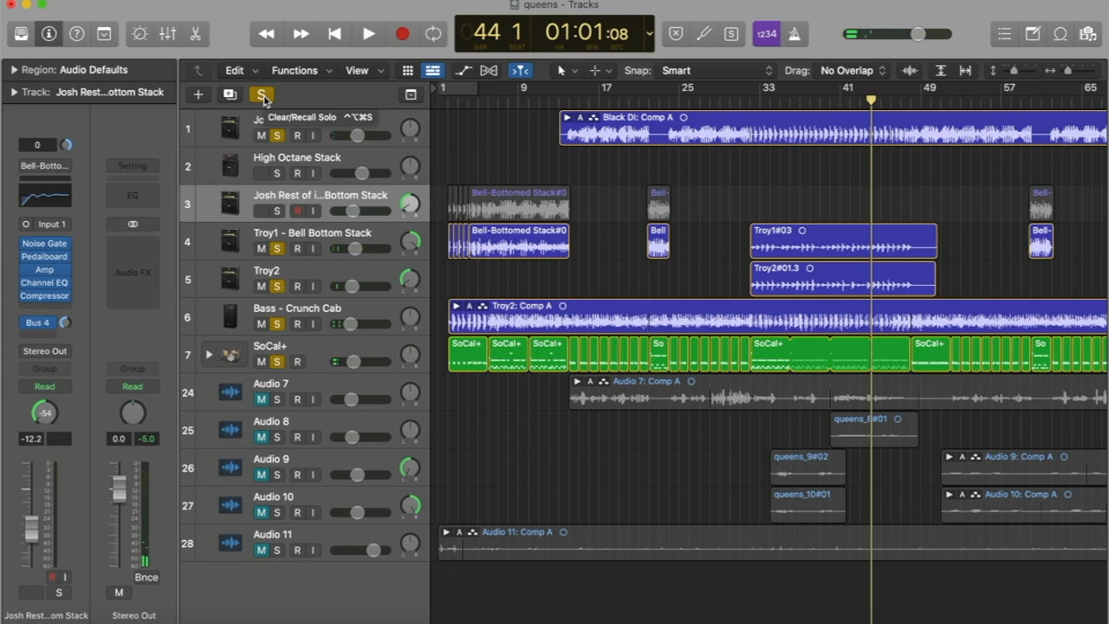
Clear all solos and move the playhead to bar 50, continuing on to bar 60.
{"action": "left_click", "coordinate": [263, 95]}
{"action": "scroll", "coordinate": [607, 162], "scroll_direction": "right", "scroll_amount": 10}
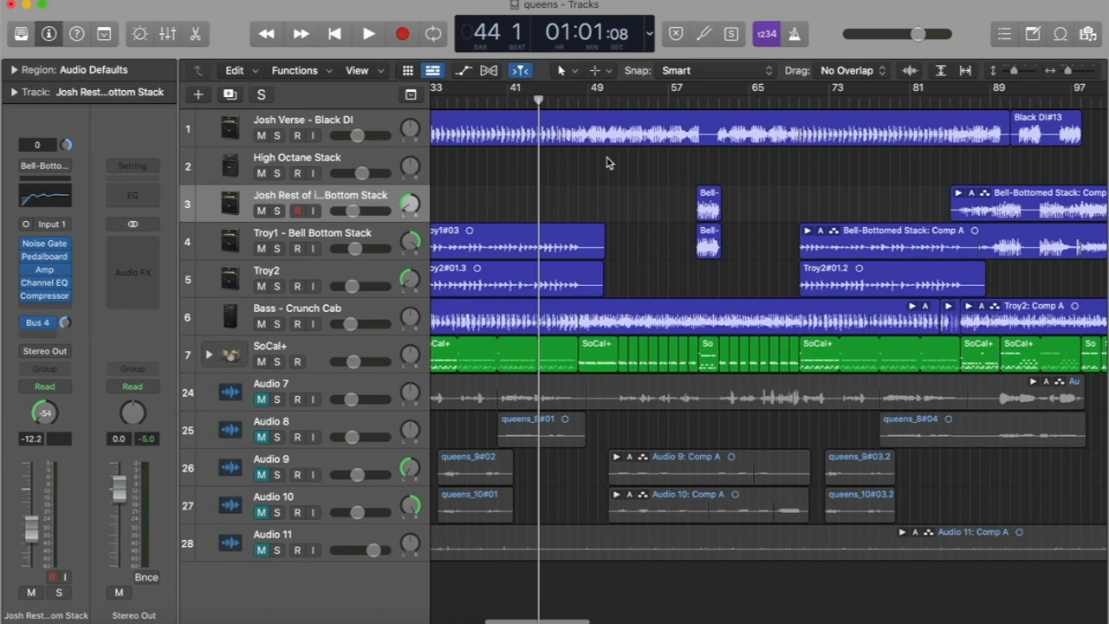
{"action": "scroll", "coordinate": [603, 153], "scroll_direction": "down", "scroll_amount": 1}
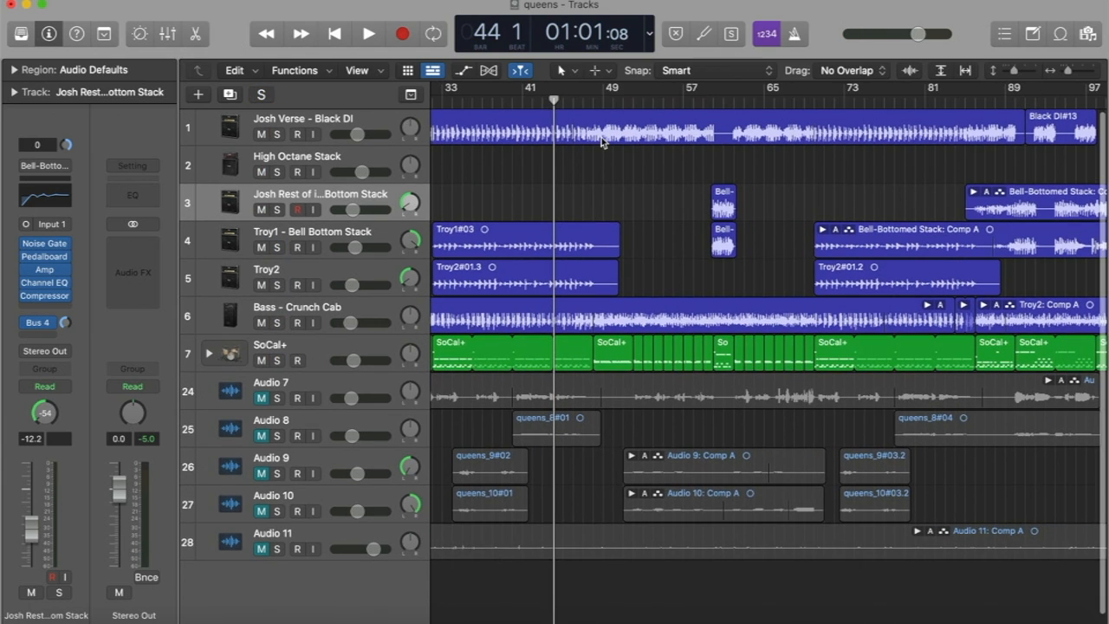
{"action": "left_click", "coordinate": [614, 101]}
{"action": "scroll", "coordinate": [615, 101], "scroll_direction": "right", "scroll_amount": 5}
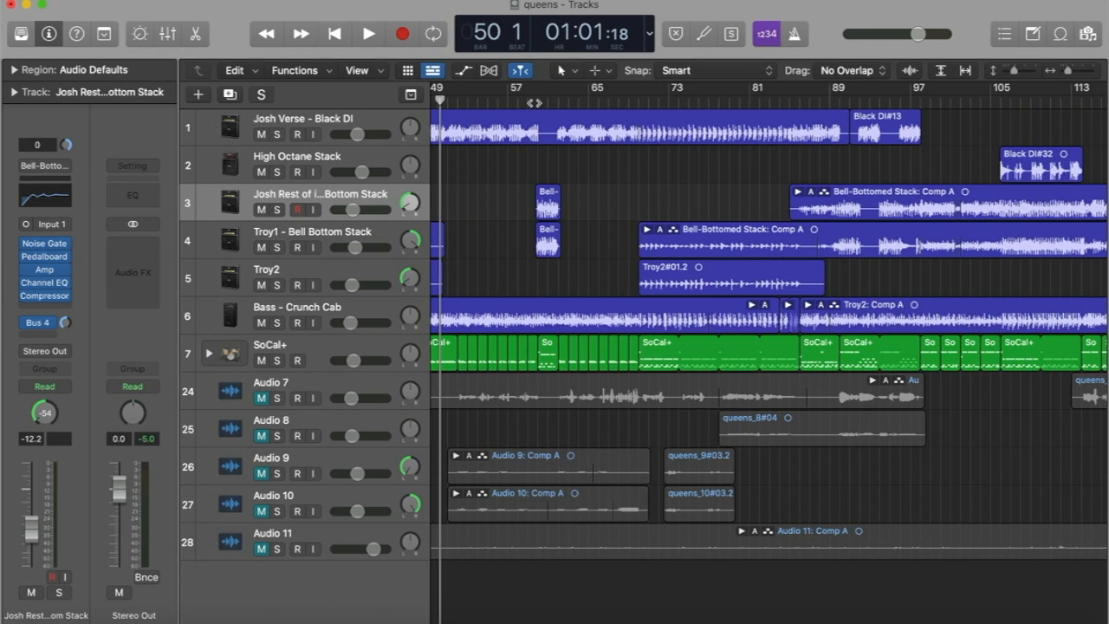
{"action": "left_click", "coordinate": [536, 101]}
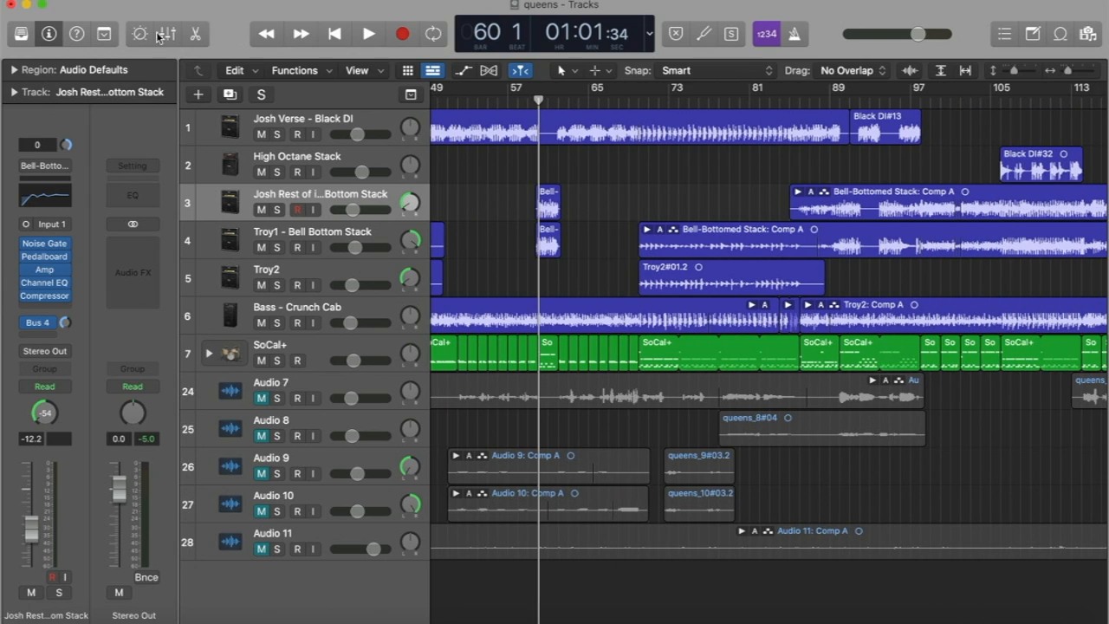
Show the sound library and play the arrangement from about bar 89, stopping at bar 102.
{"action": "left_click", "coordinate": [21, 35]}
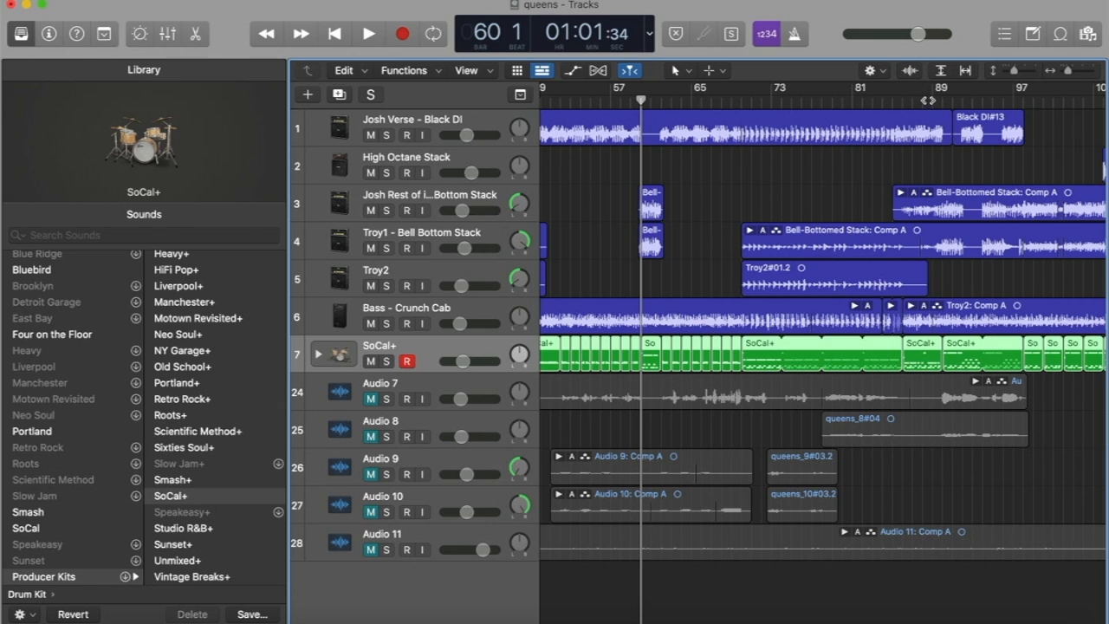
{"action": "left_click", "coordinate": [932, 100]}
{"action": "key", "text": "space"}
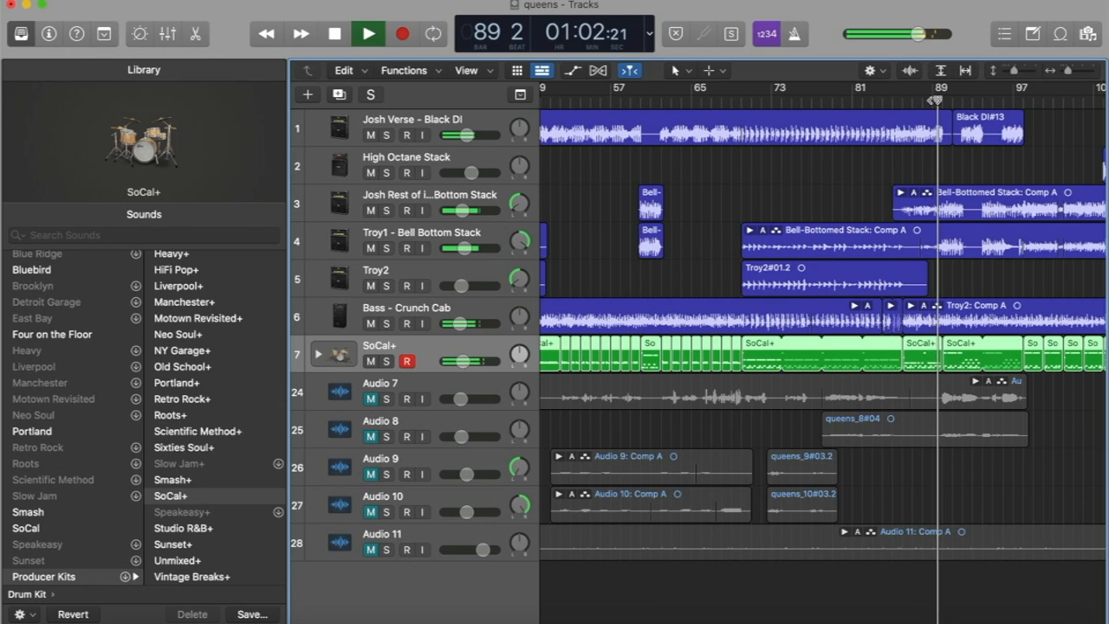
{"action": "scroll", "coordinate": [867, 182], "scroll_direction": "right", "scroll_amount": 5}
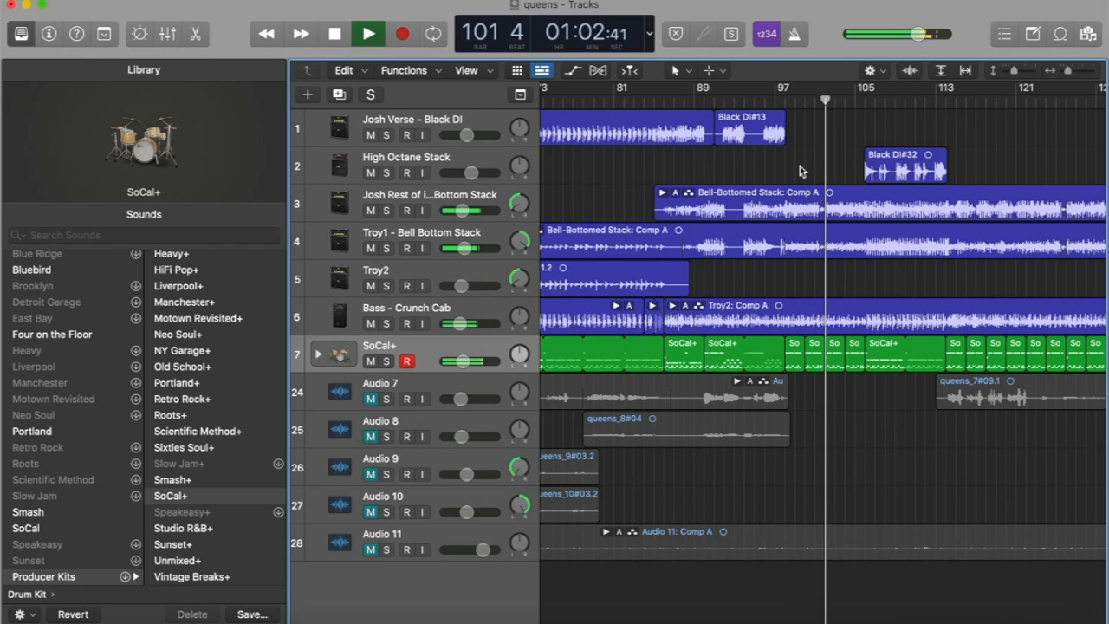
{"action": "key", "text": "space"}
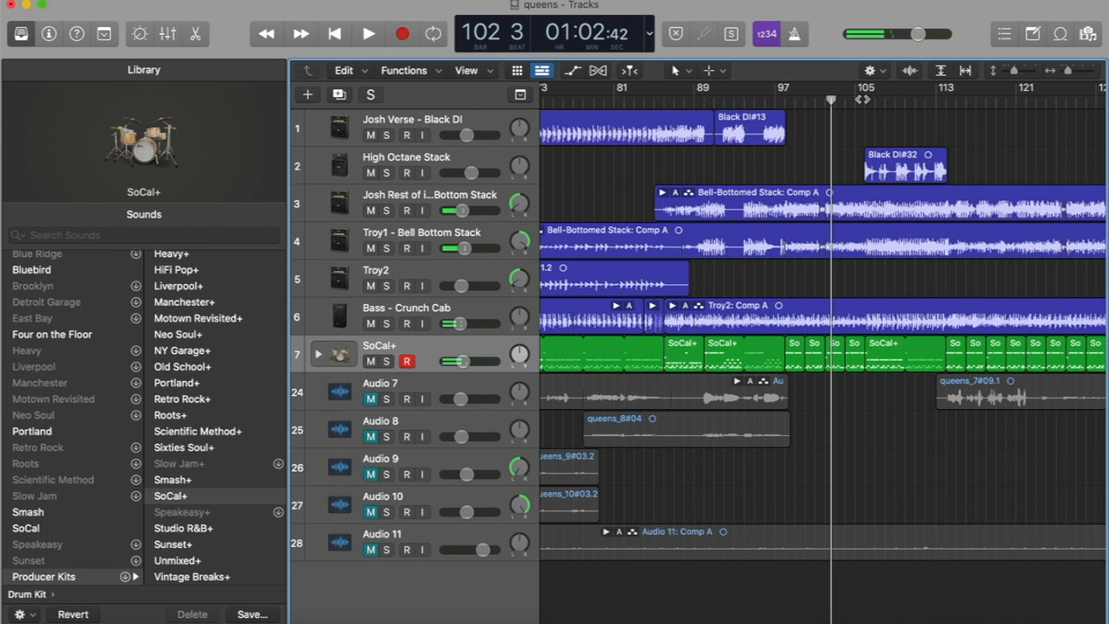
Audition the High Octane Stack track in solo from bar 106 to bar 114, and turn its solo off.
{"action": "left_click", "coordinate": [862, 99]}
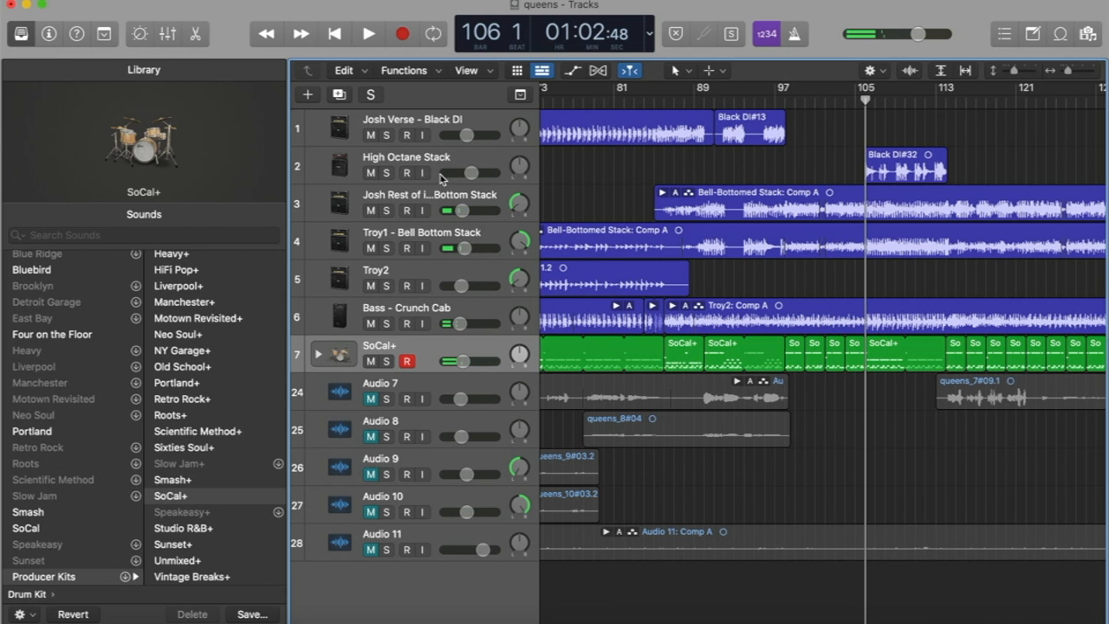
{"action": "left_click", "coordinate": [387, 174]}
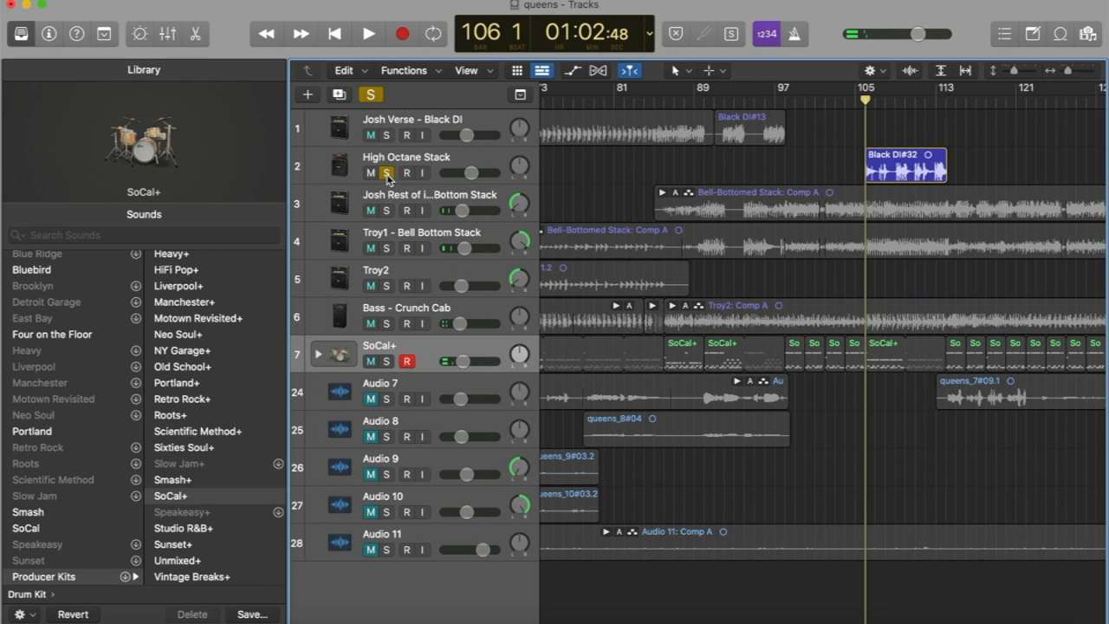
{"action": "key", "text": "space"}
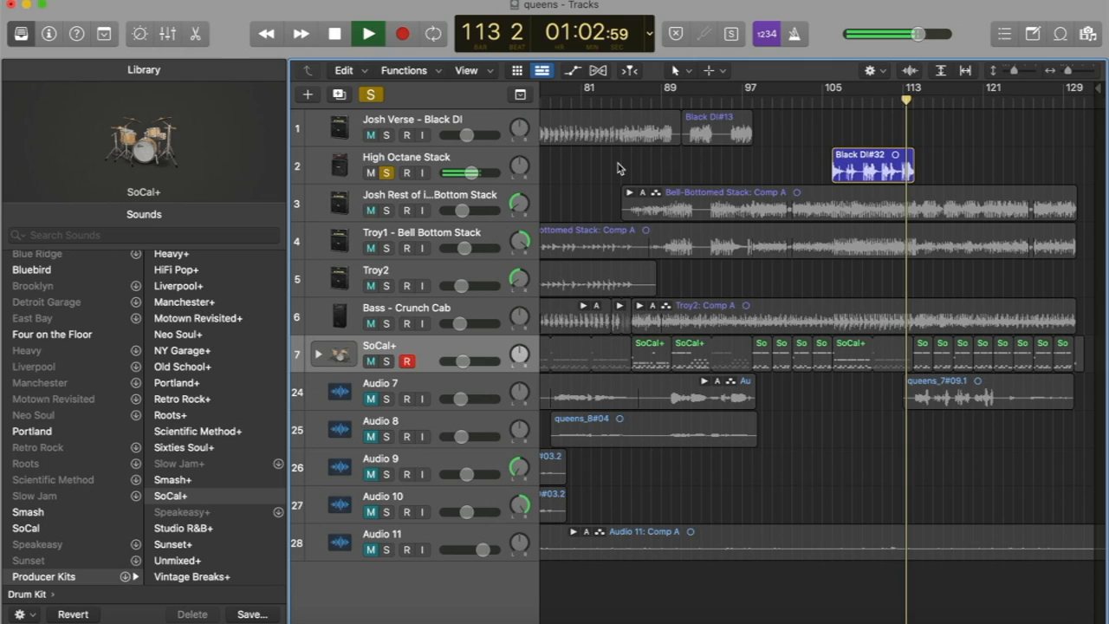
{"action": "key", "text": "space"}
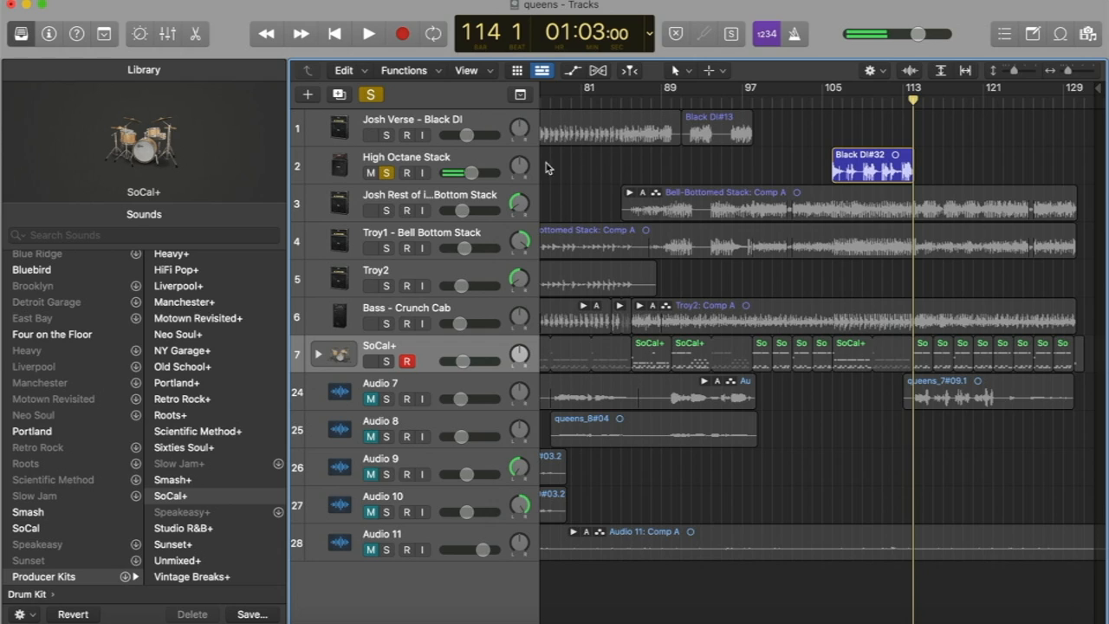
{"action": "left_click", "coordinate": [387, 172]}
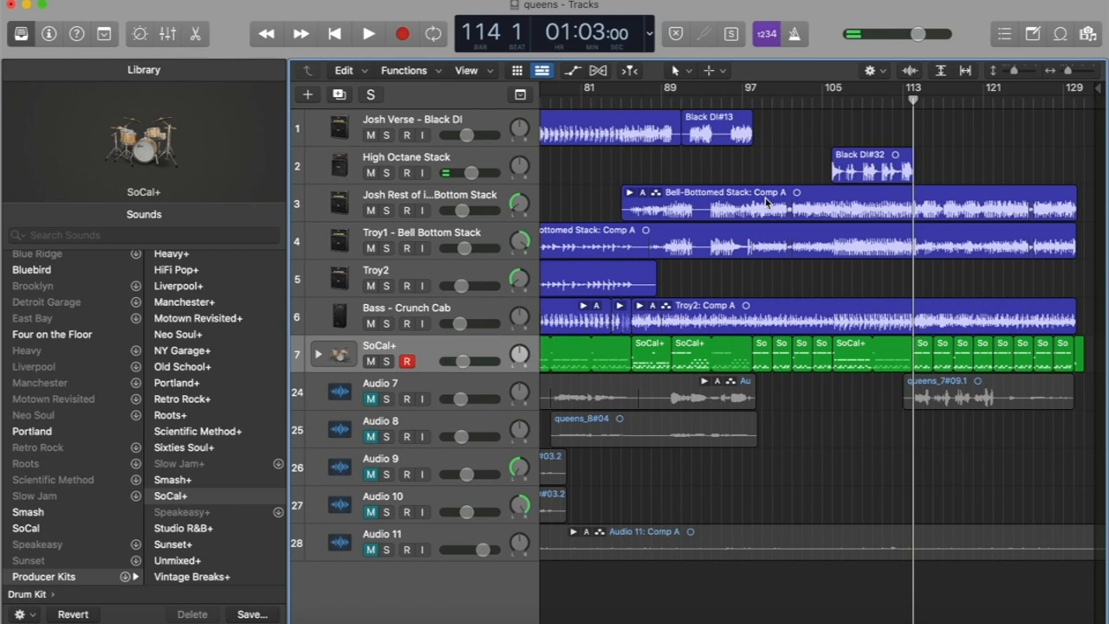
{"action": "scroll", "coordinate": [766, 202], "scroll_direction": "right", "scroll_amount": 15}
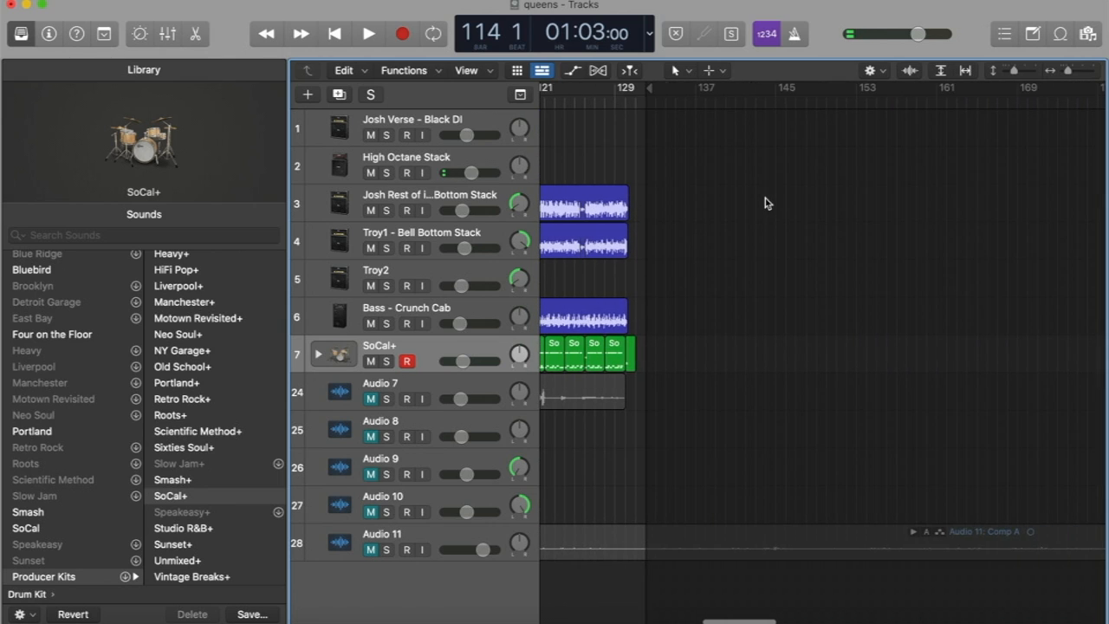
{"action": "scroll", "coordinate": [766, 203], "scroll_direction": "left", "scroll_amount": 6}
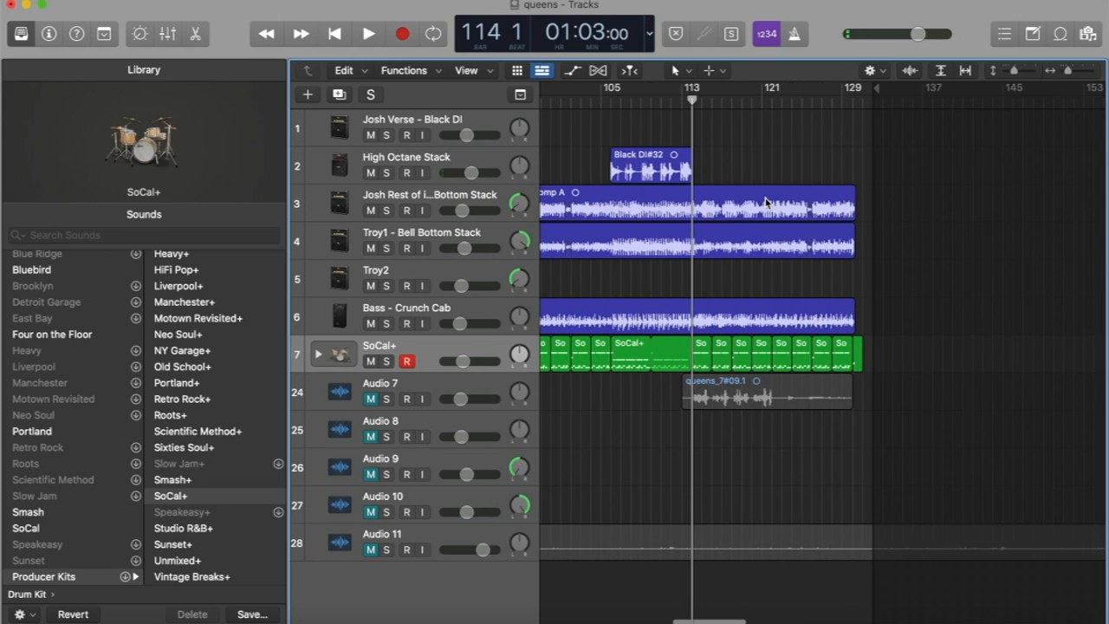